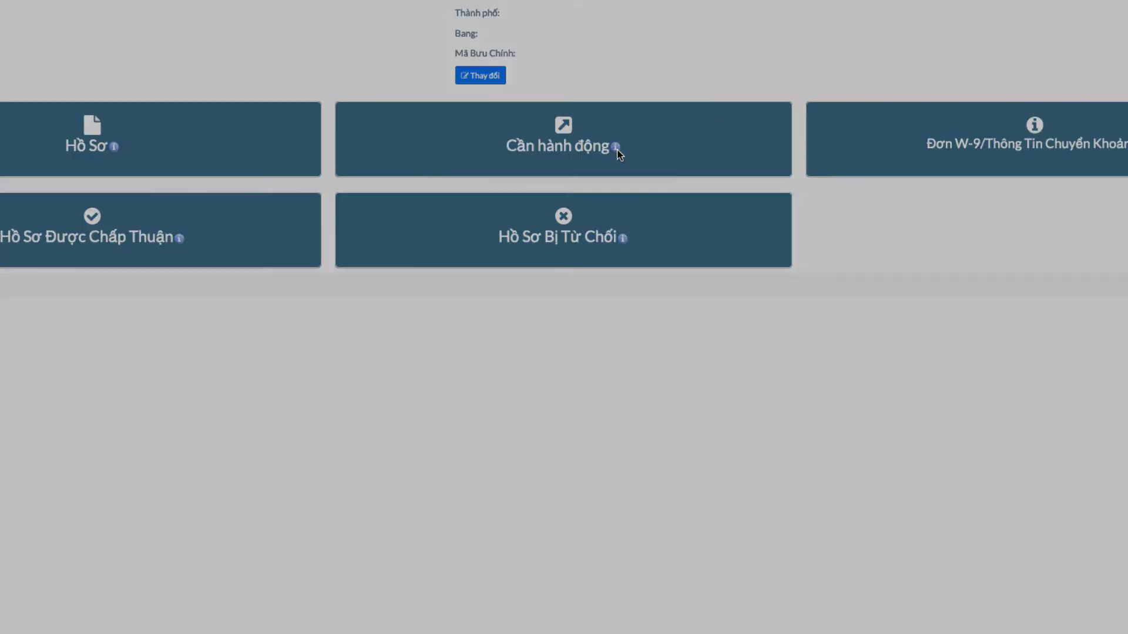
left_click(618, 151)
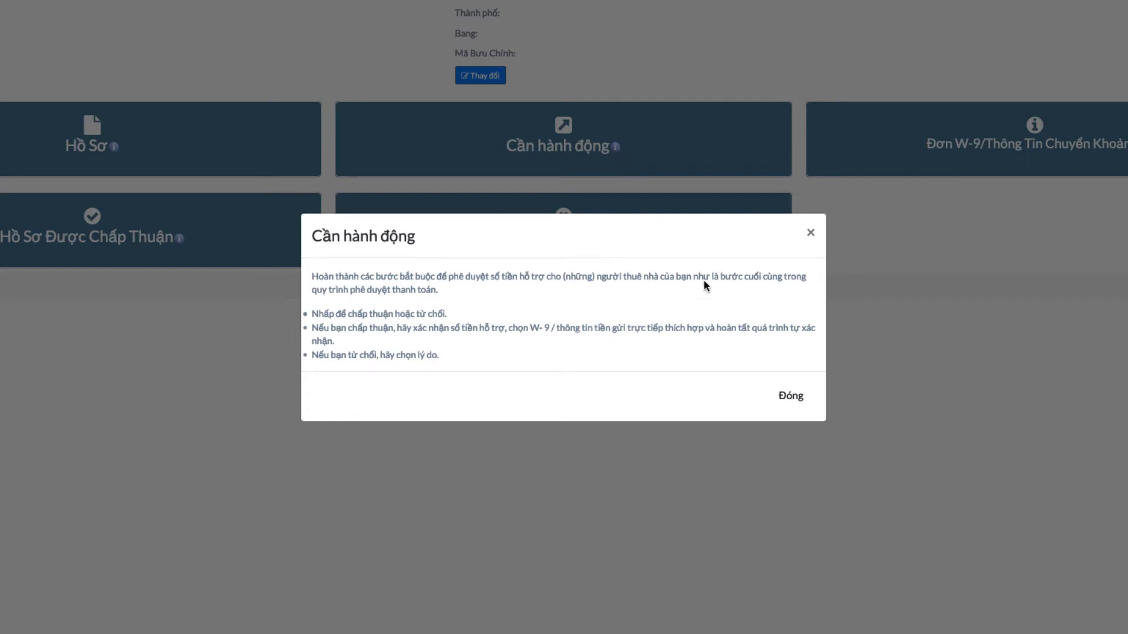
left_click(791, 396)
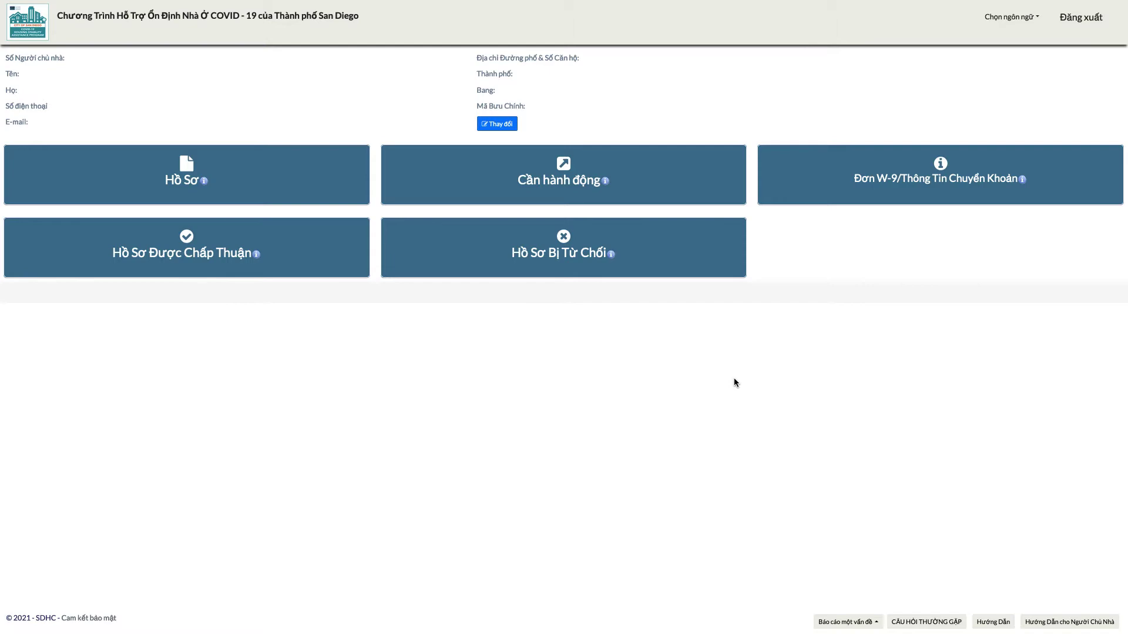
left_click(509, 121)
left_click(511, 73)
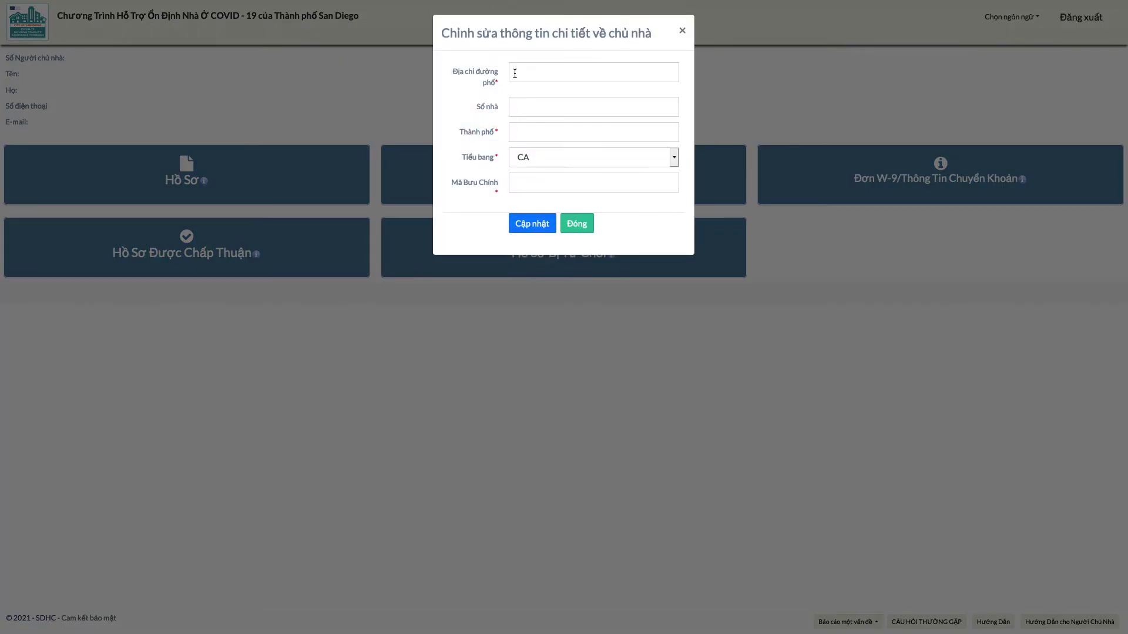
type("1122 Broadway")
left_click(593, 132)
type("San Diego")
left_click(593, 182)
type("92101")
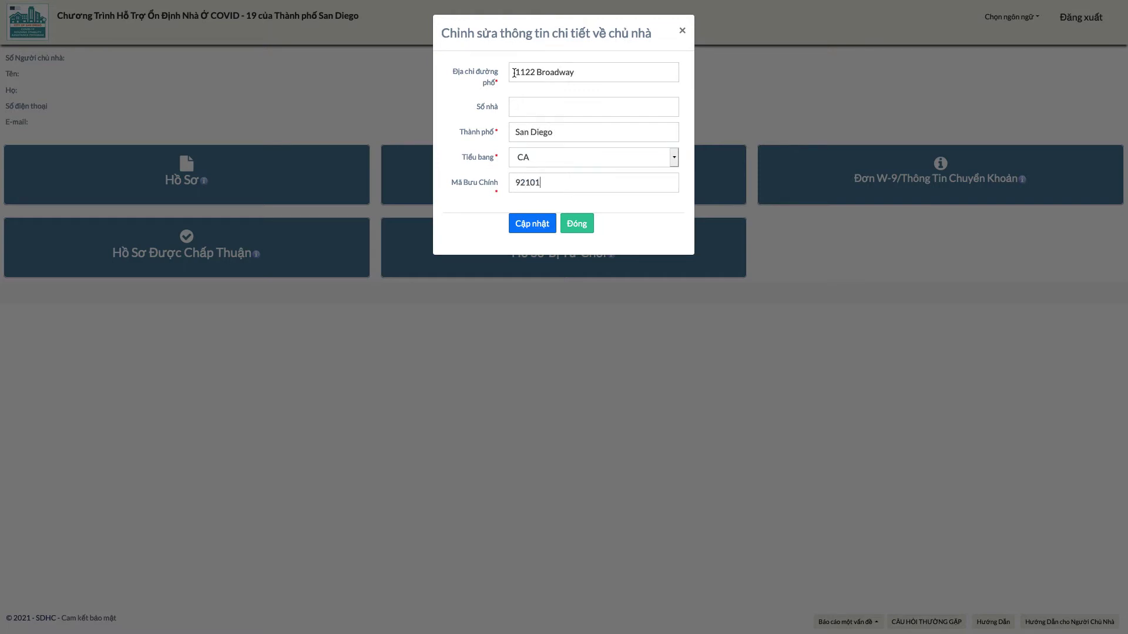
left_click(540, 223)
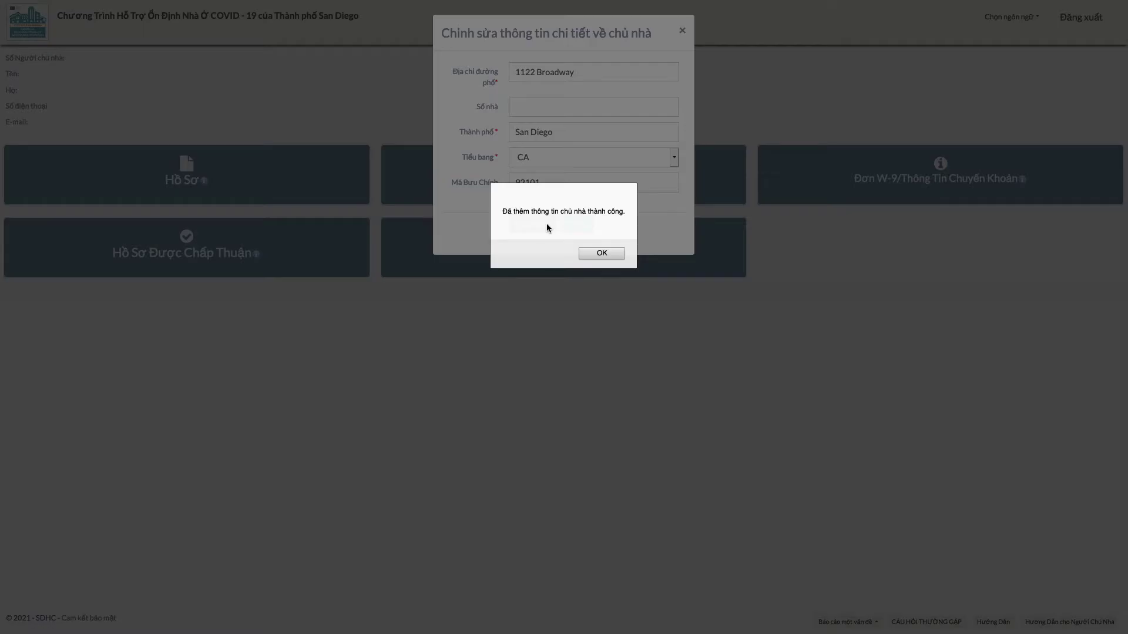
left_click(598, 254)
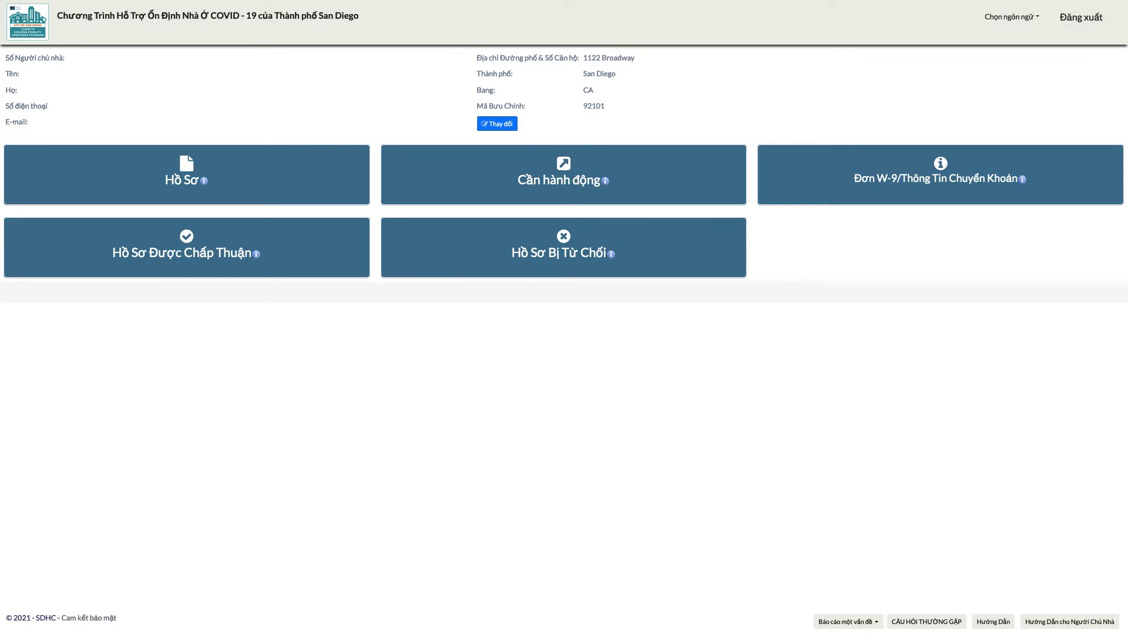
- Start a new W-9 / direct deposit form and advance to its self-certification section
left_click(951, 177)
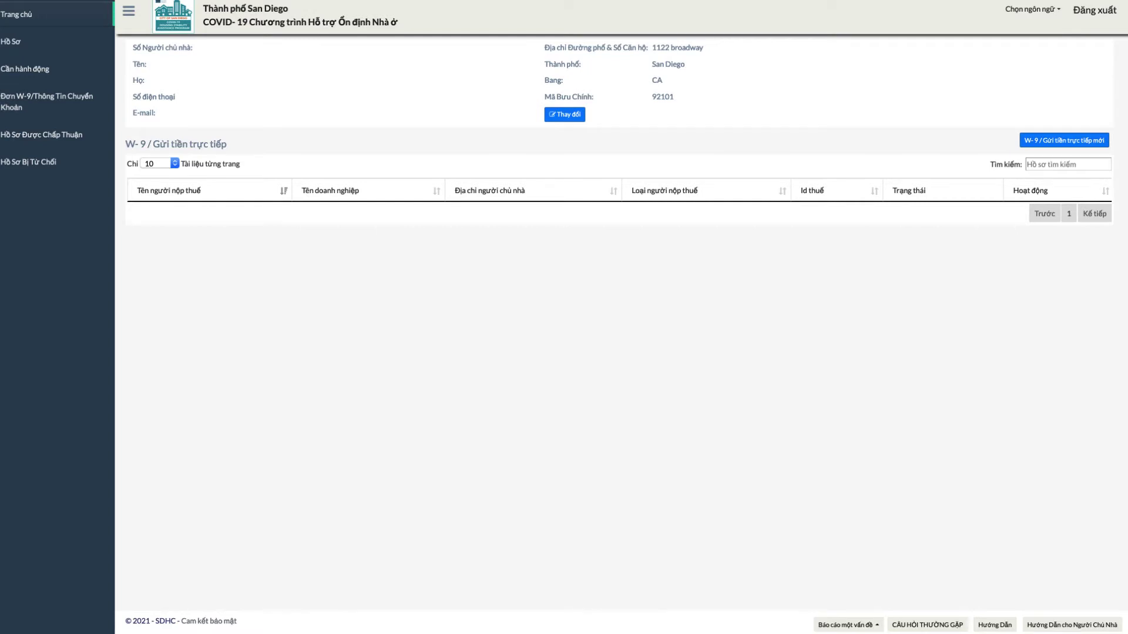
left_click(1066, 143)
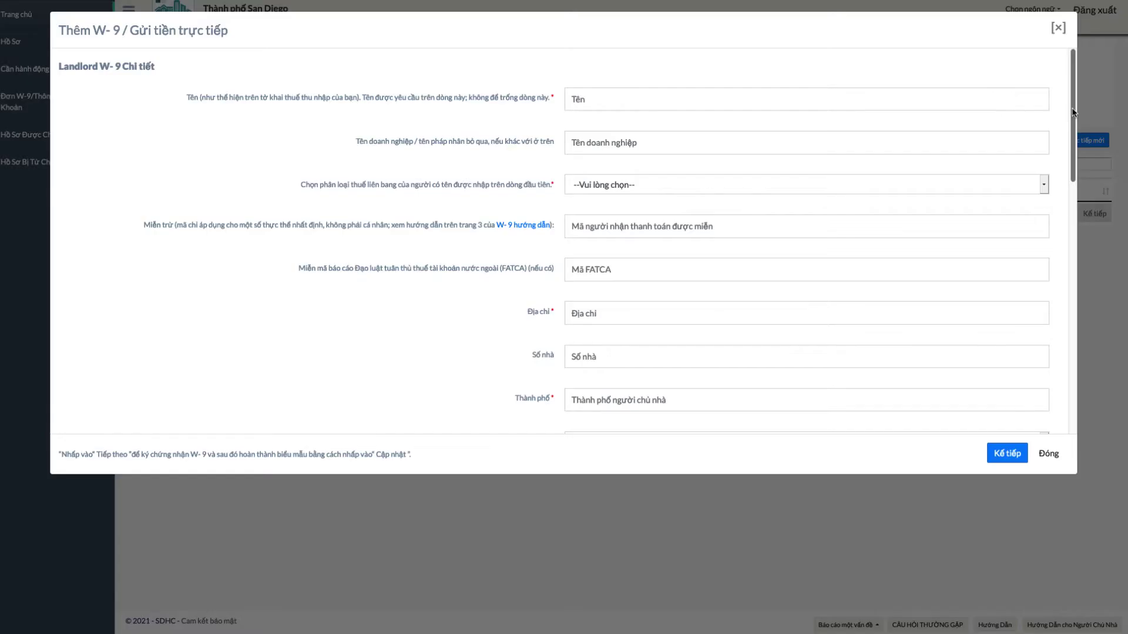
left_click_drag(1073, 112, 1088, 373)
left_click(1007, 453)
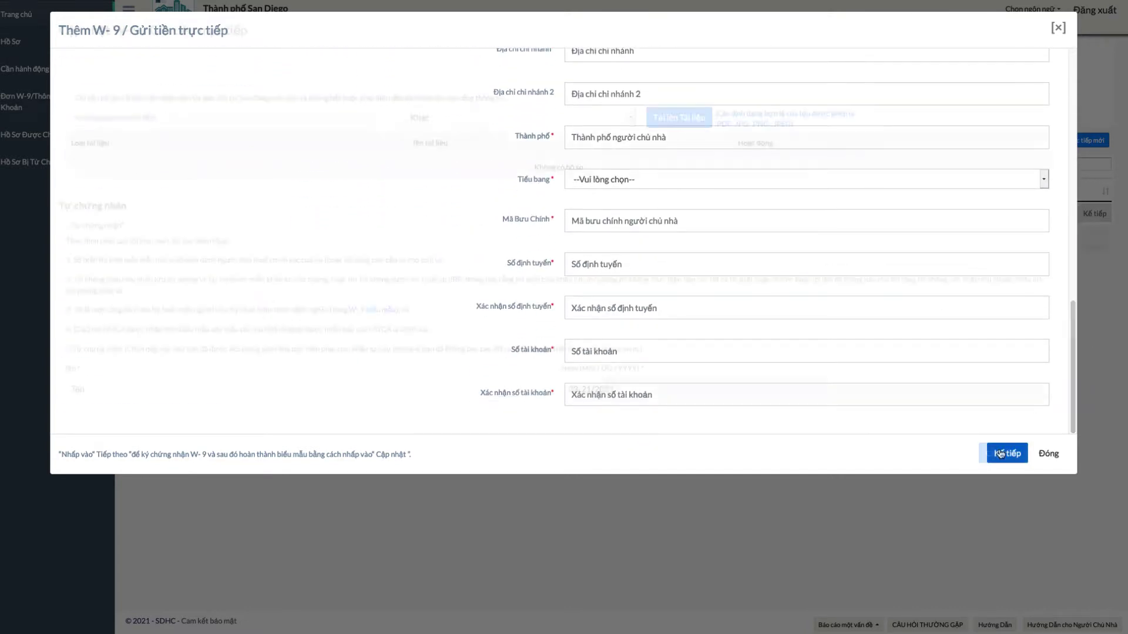
- Tick both self-certification statements, enter the signer's name, and submit the W-9 form
left_click(68, 226)
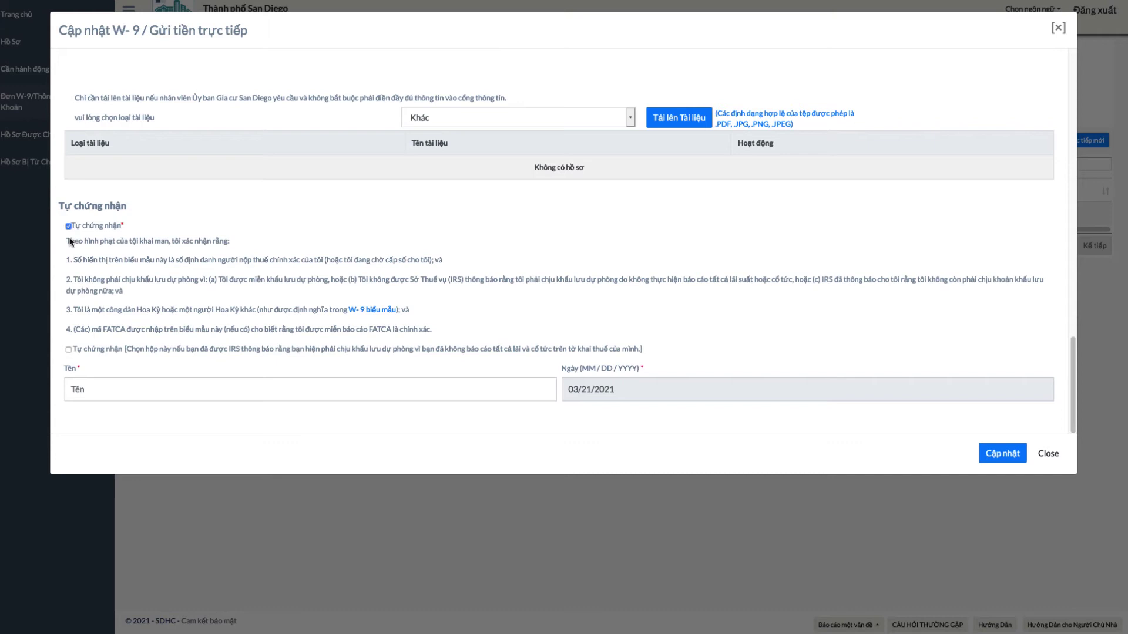
left_click(69, 350)
type("John Doe")
left_click(1004, 460)
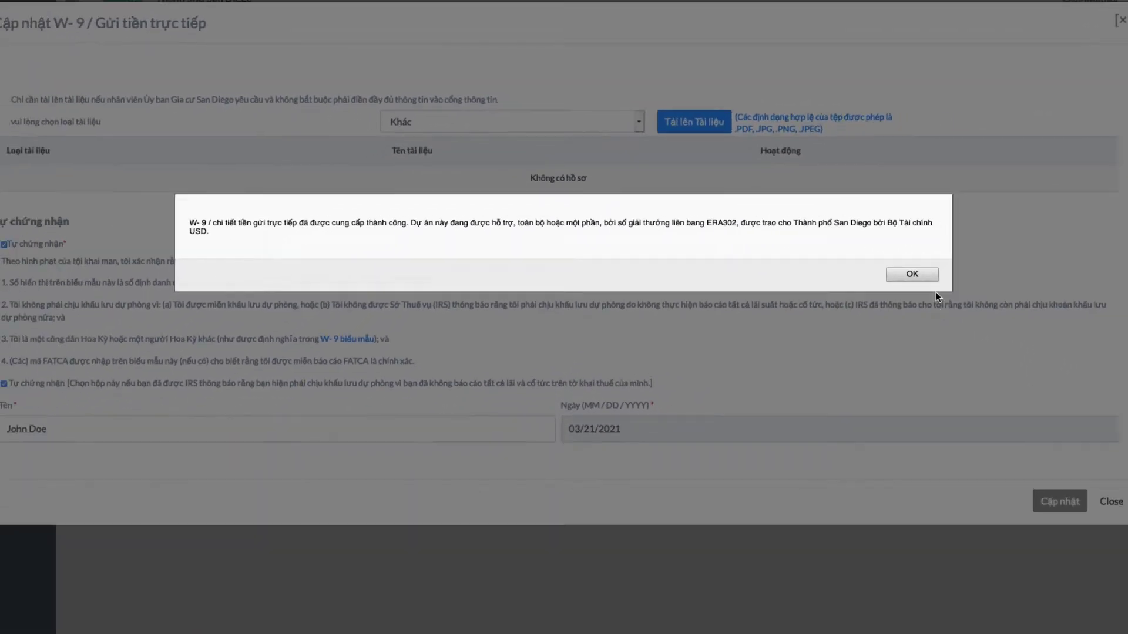
left_click(890, 253)
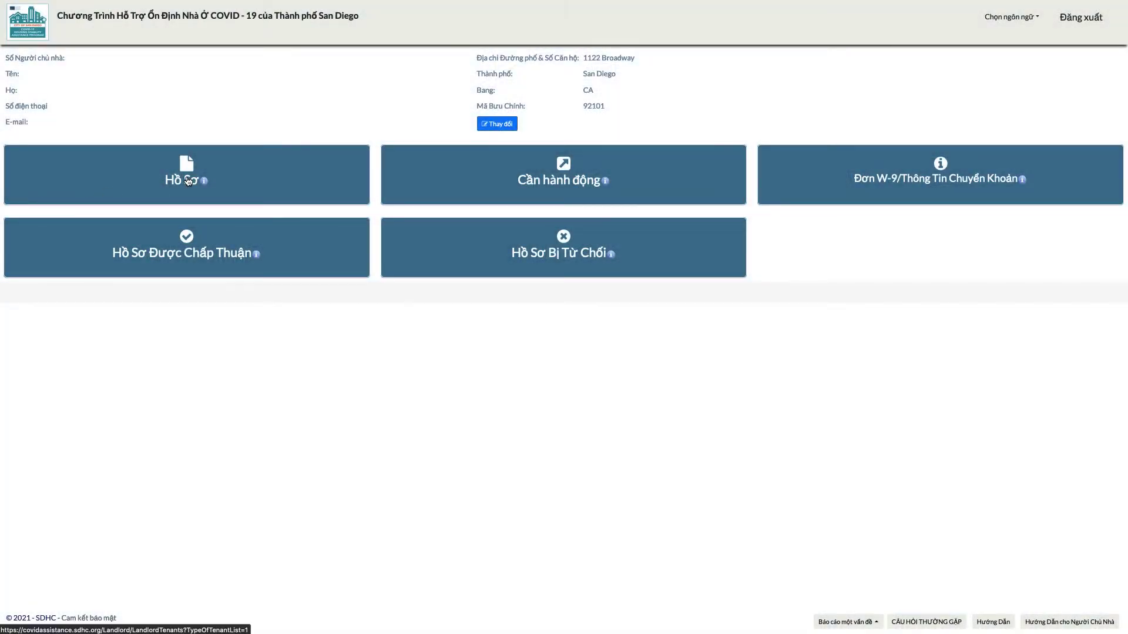
- Create a new tenant application from the Hồ Sơ applications list
left_click(188, 181)
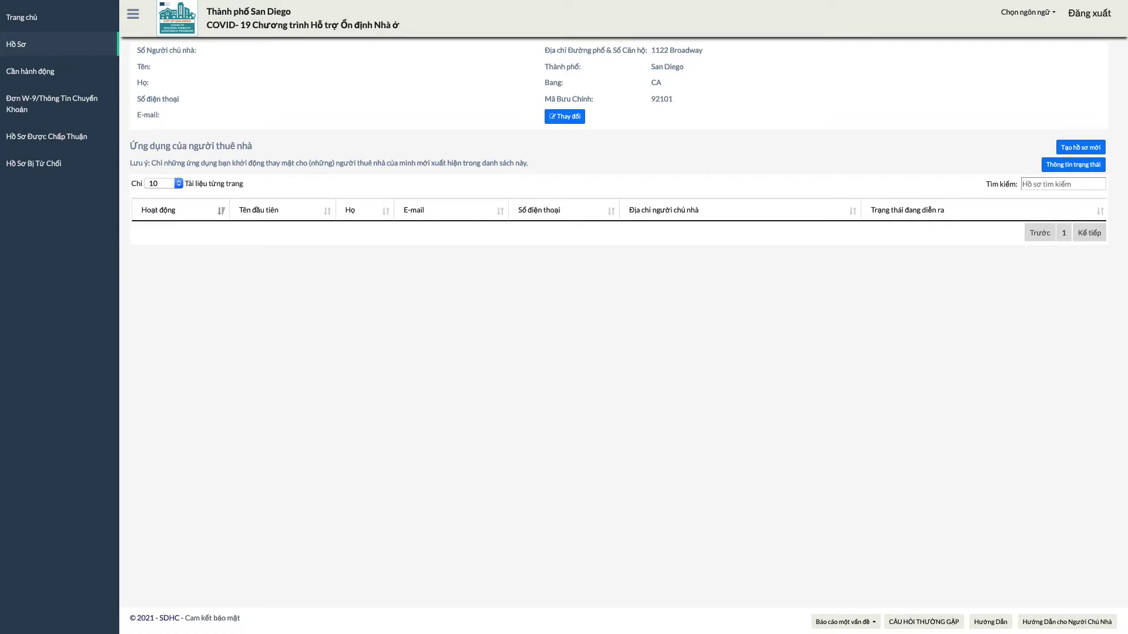
left_click(1081, 148)
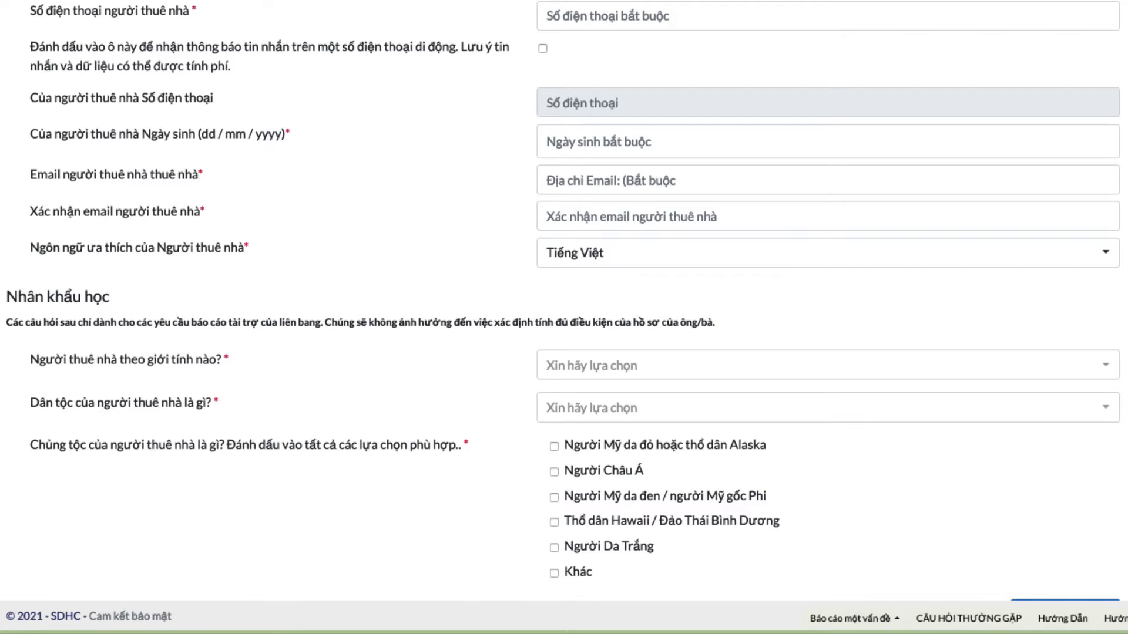
- Save the tenant contact step with Lưu & Tiếp theo to reach rental property details
scroll(564, 317, "up", 3)
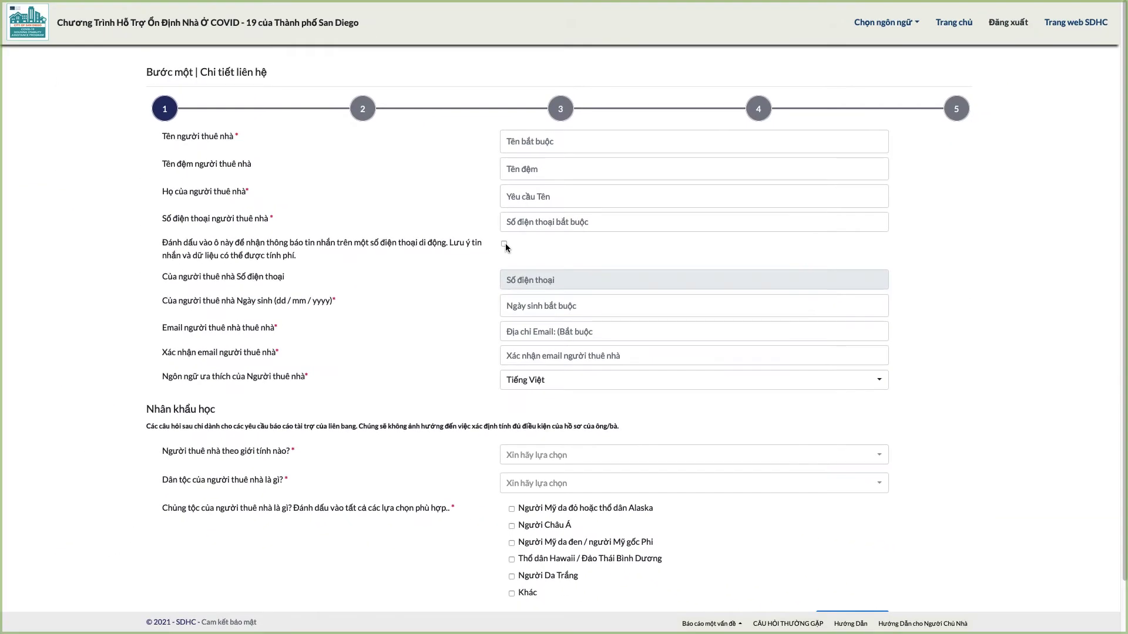
scroll(506, 248, "down", 1)
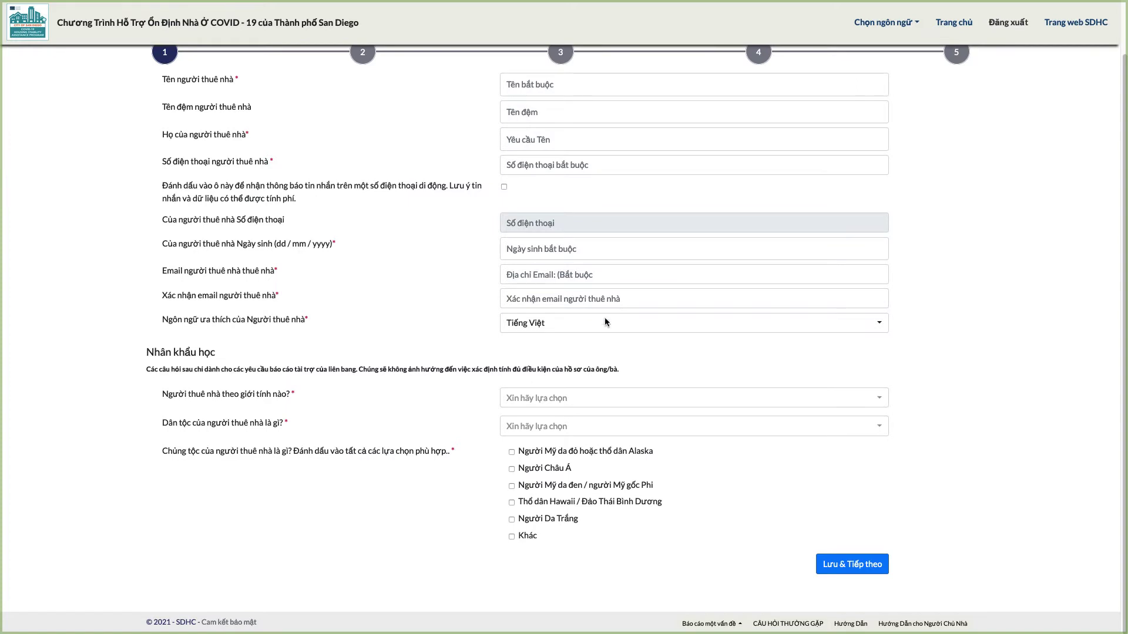
left_click(848, 577)
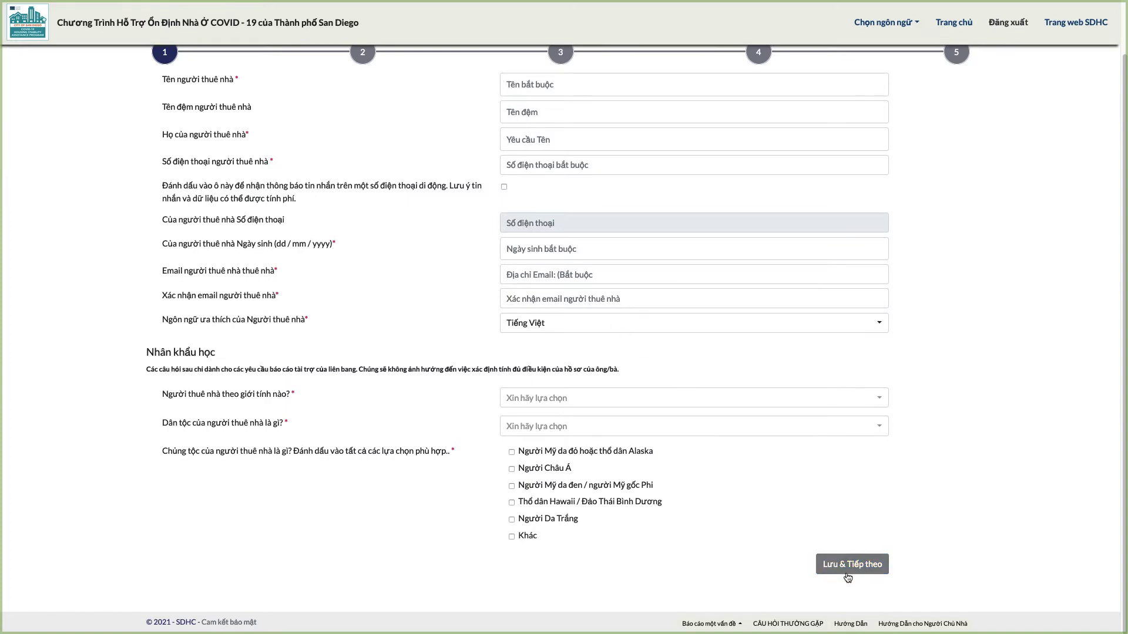
left_click(848, 565)
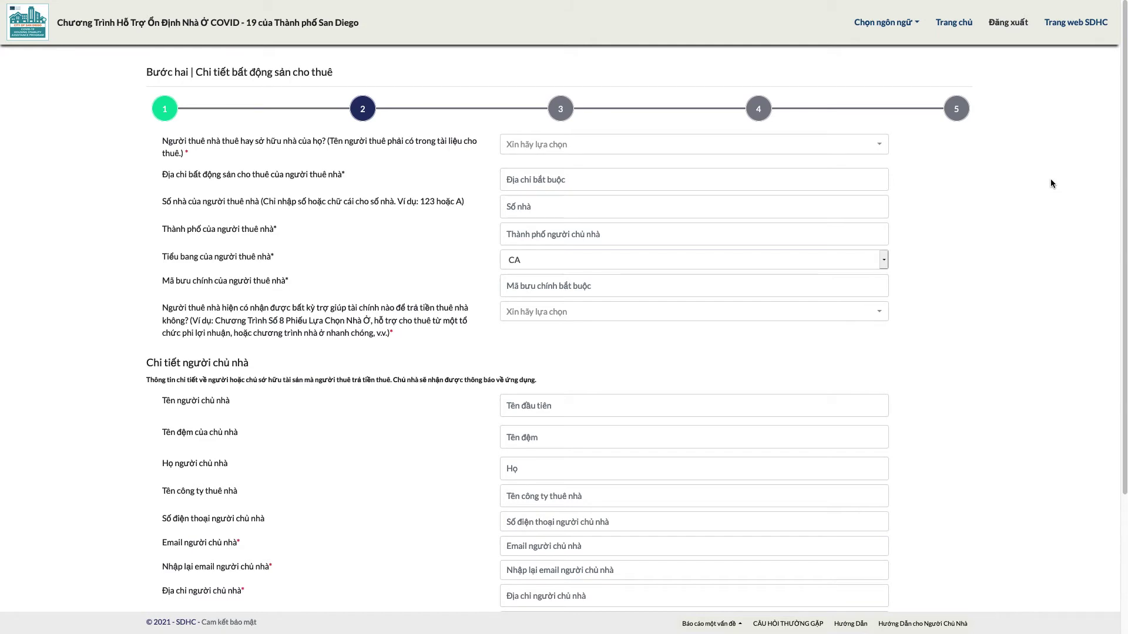
- Save the rental property step and answer Có to the overdue rent question on household details
scroll(1051, 183, "down", 3)
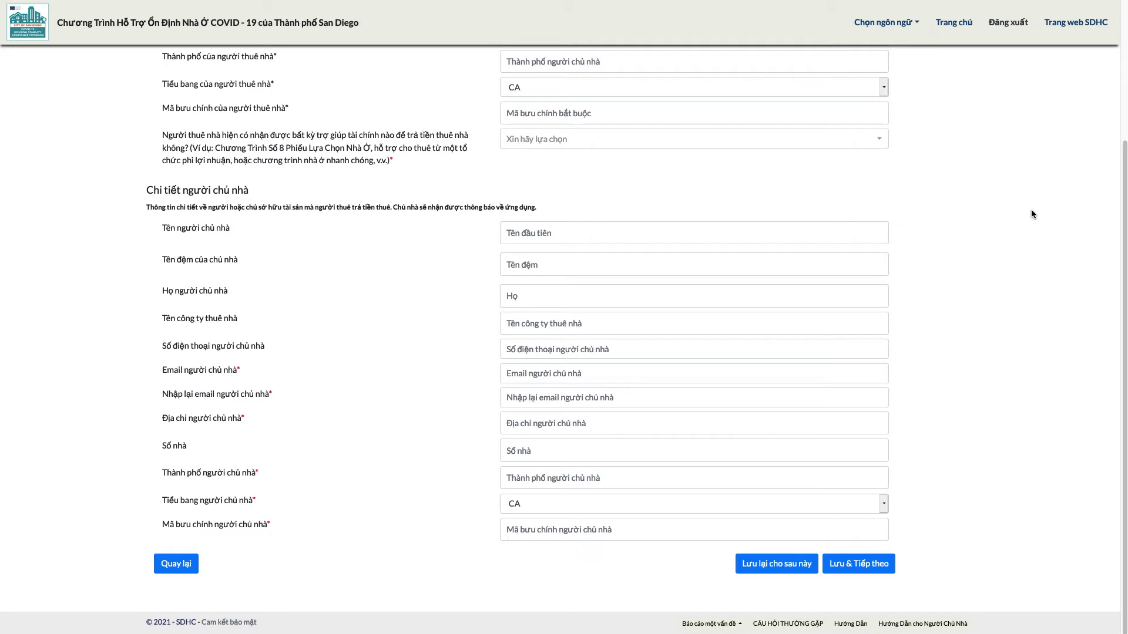
left_click(874, 570)
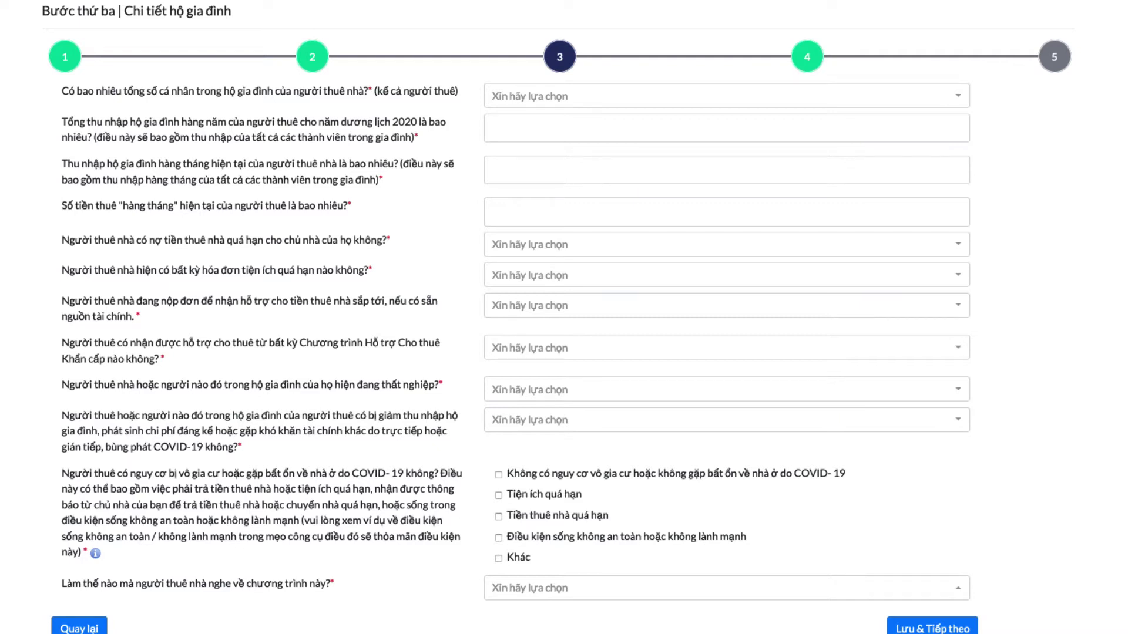
left_click(885, 250)
left_click(872, 293)
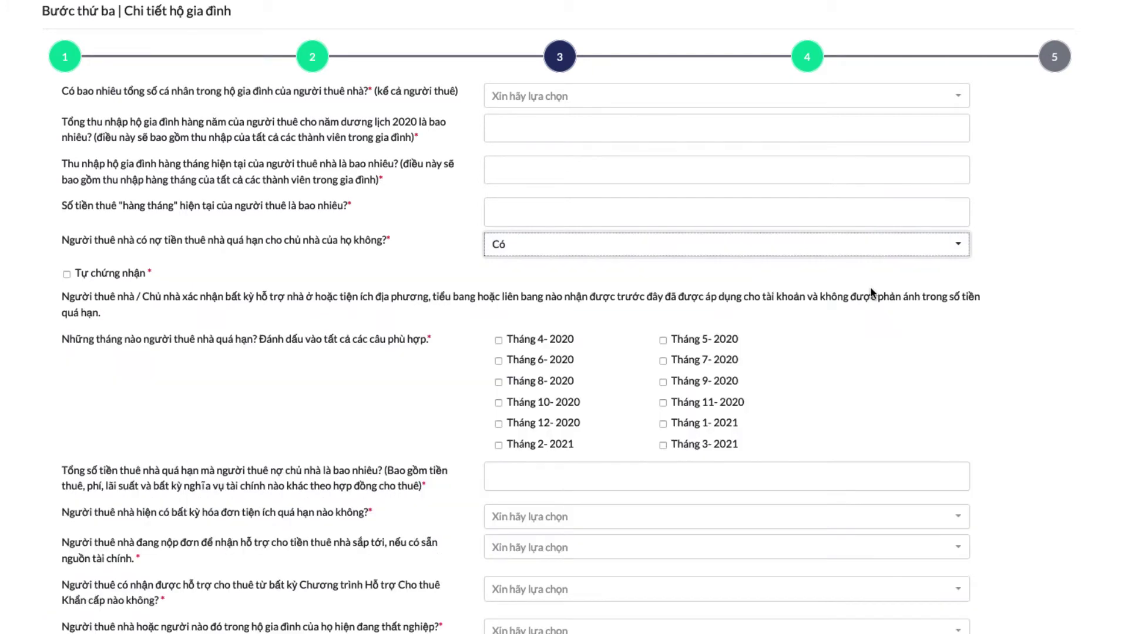